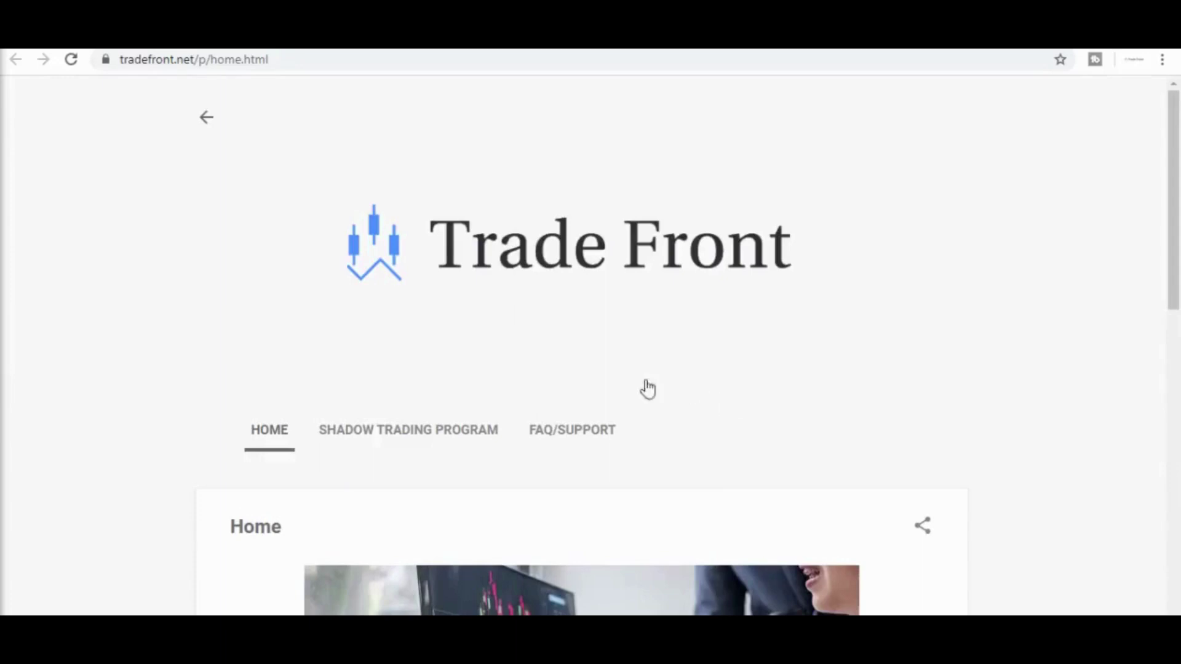
From the Shadow Trading Program page, choose 'Purchase Shadow Trading Subscription' to reach PayPal checkout
{"action": "left_click", "coordinate": [434, 437]}
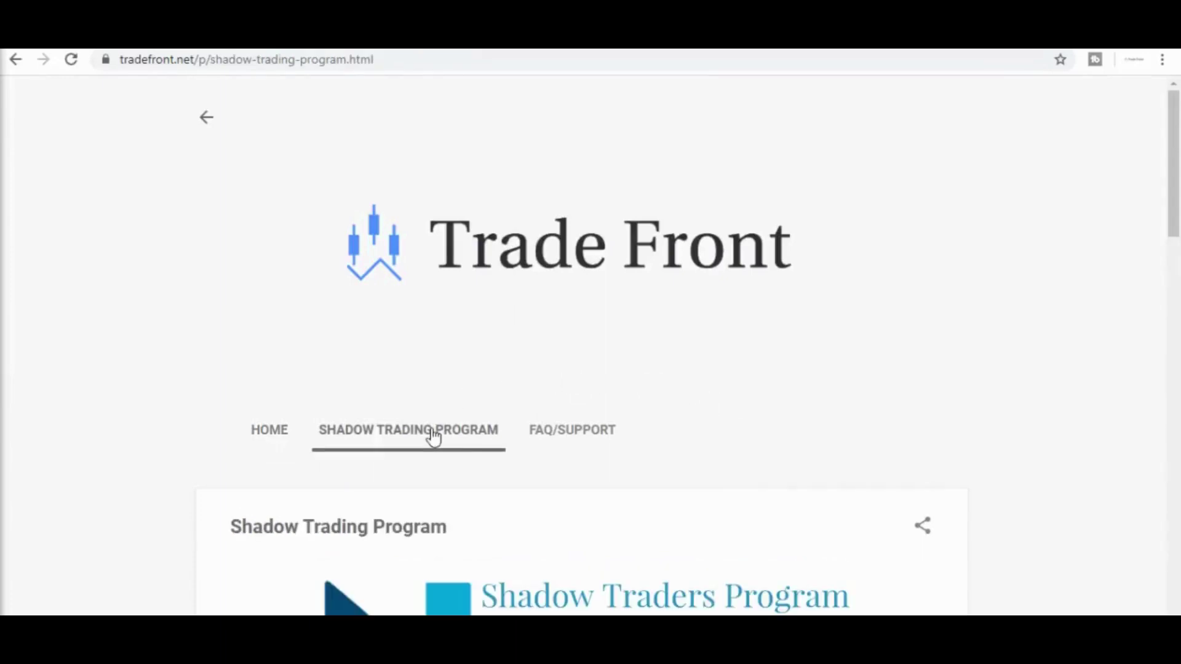
{"action": "scroll", "coordinate": [533, 371], "scroll_direction": "down", "scroll_amount": 5}
{"action": "scroll", "coordinate": [670, 371], "scroll_direction": "down", "scroll_amount": 5}
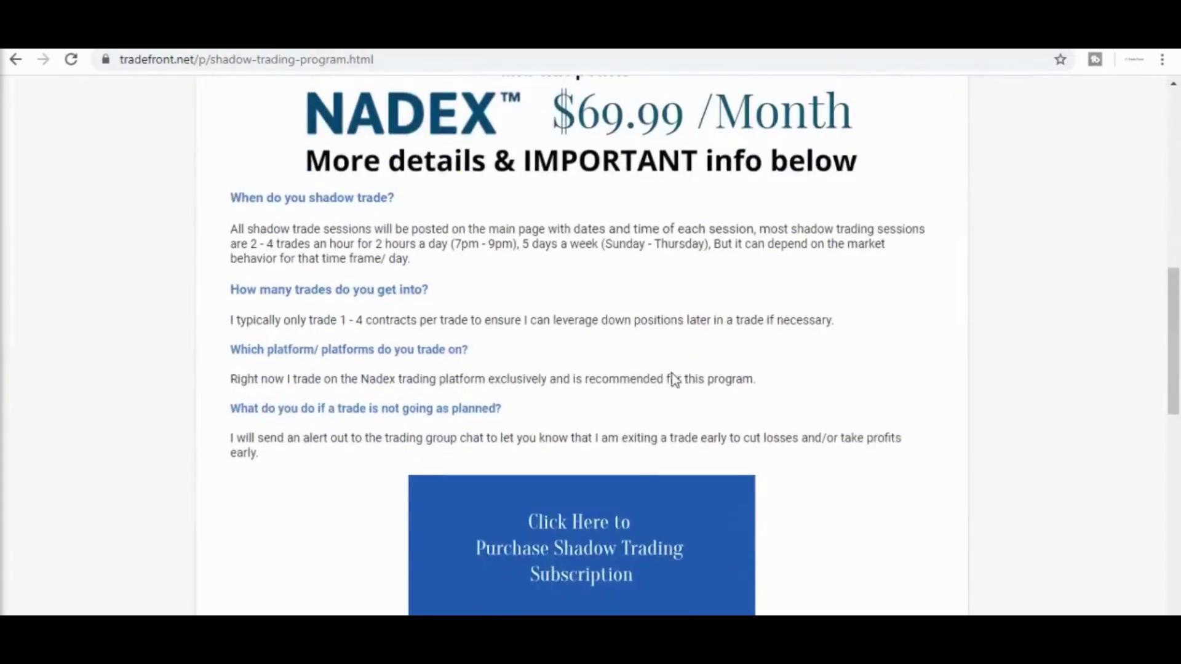
{"action": "left_click", "coordinate": [588, 530]}
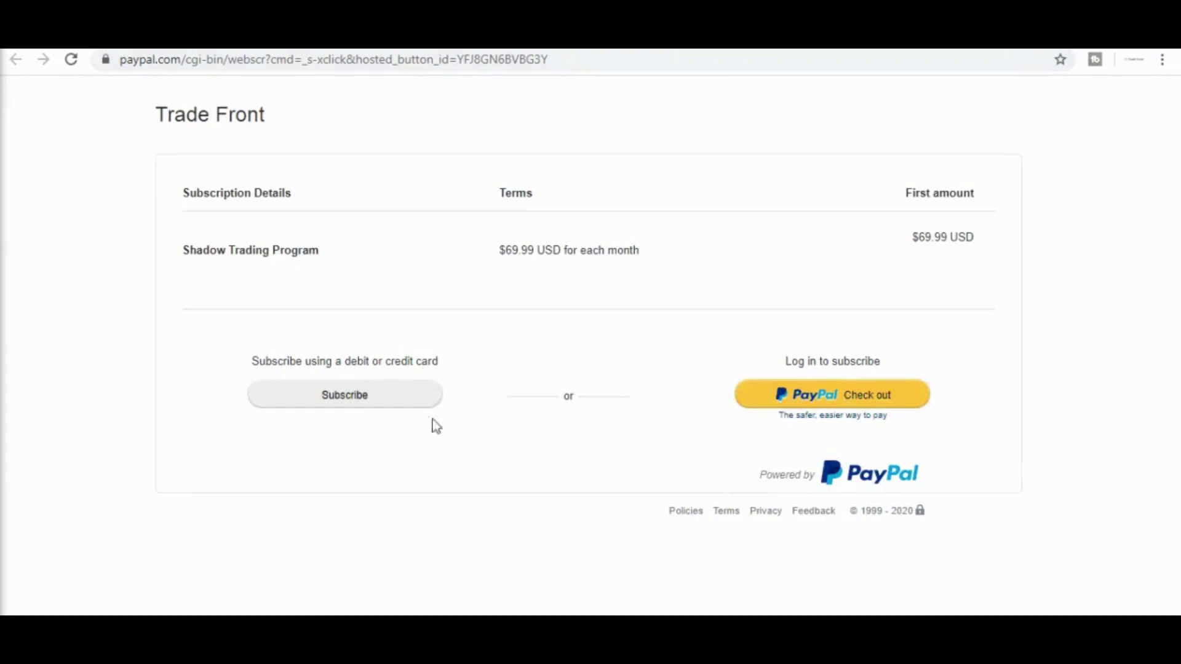
Subscribe at $69.99 USD per month using the debit or credit card option
{"action": "left_click", "coordinate": [383, 396]}
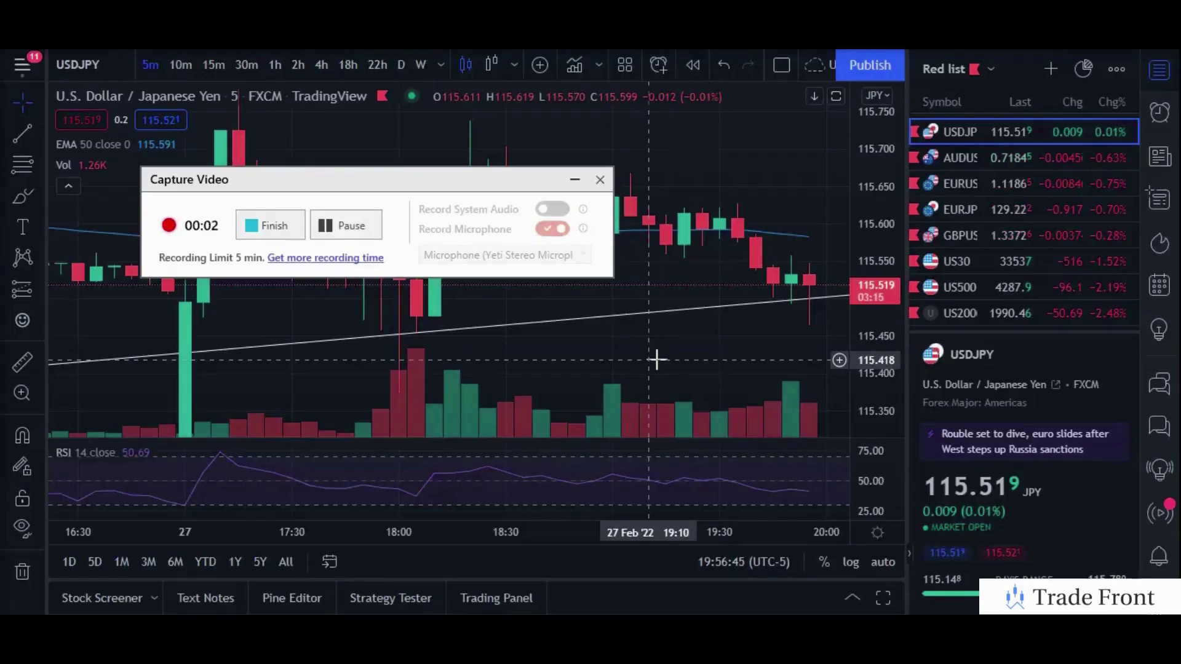
Dismiss the Capture Video dialog and rezoom the USDJPY chart so the rising trend line shows
{"action": "left_click", "coordinate": [600, 179]}
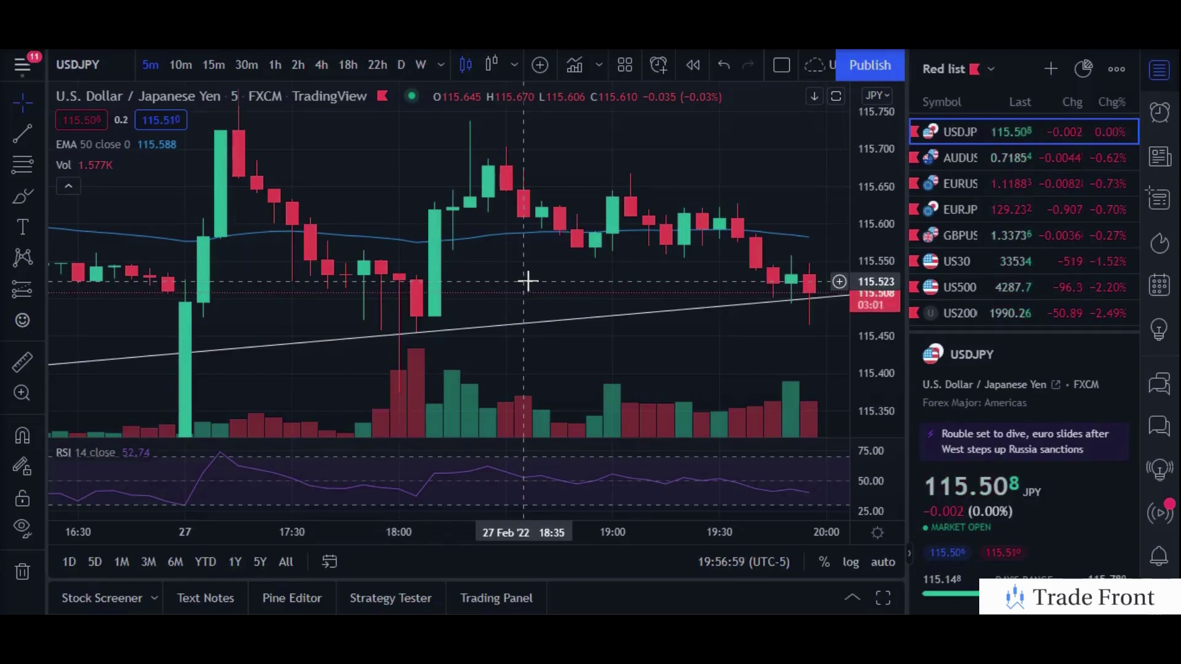
{"action": "scroll", "coordinate": [468, 265], "scroll_direction": "down", "scroll_amount": 2}
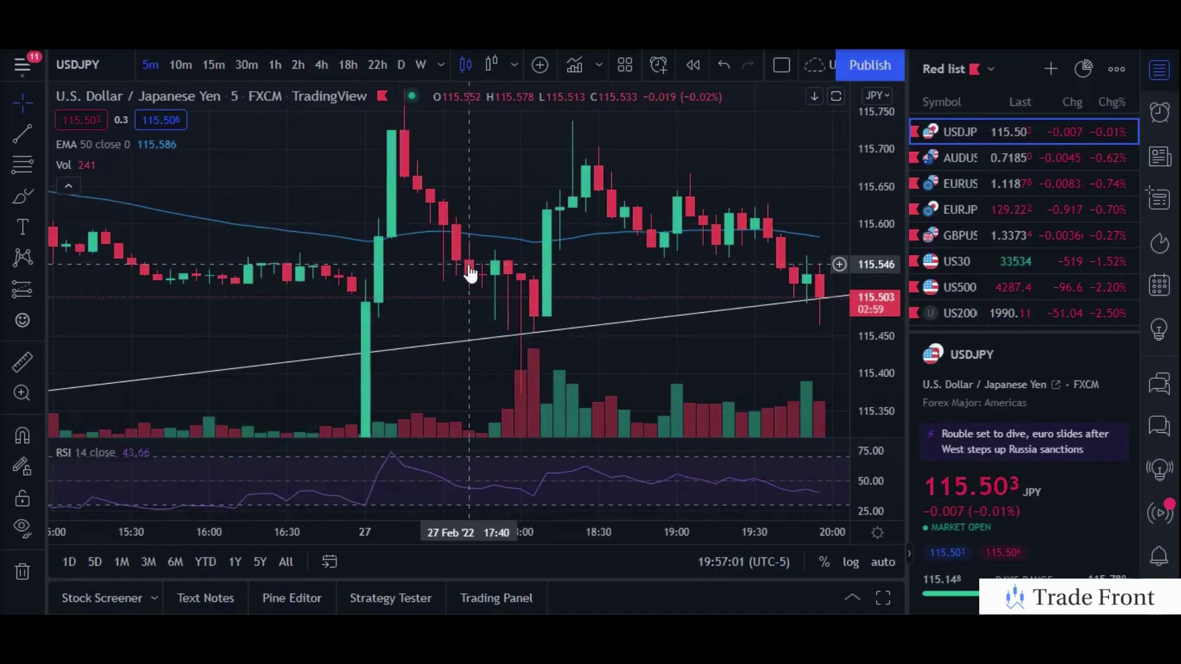
{"action": "scroll", "coordinate": [588, 270], "scroll_direction": "up", "scroll_amount": 2}
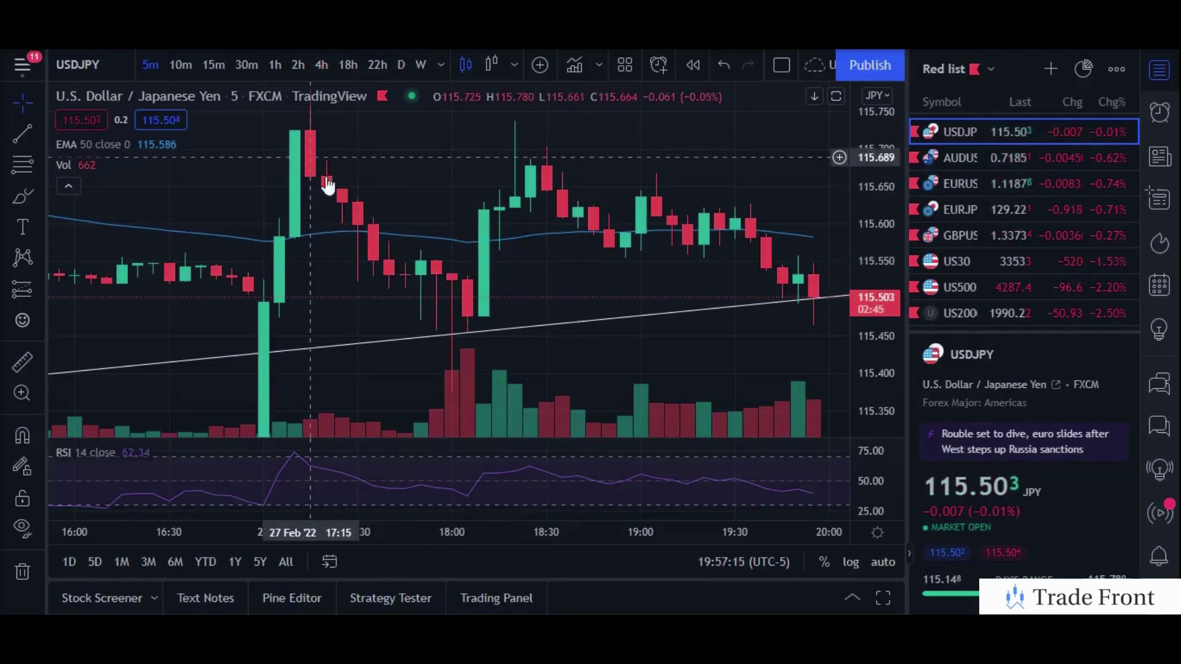
Draw a trend line from the 17:15 candle high to the rising line near 18:25, then recentre it
{"action": "left_click", "coordinate": [23, 133]}
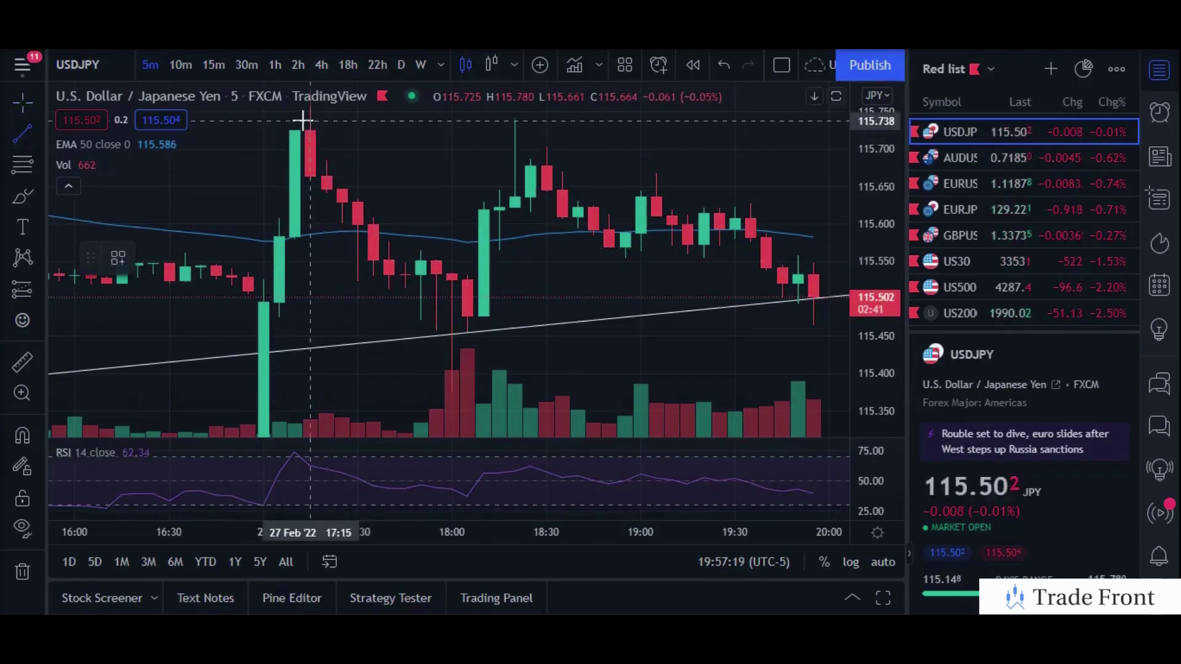
{"action": "left_click", "coordinate": [326, 159]}
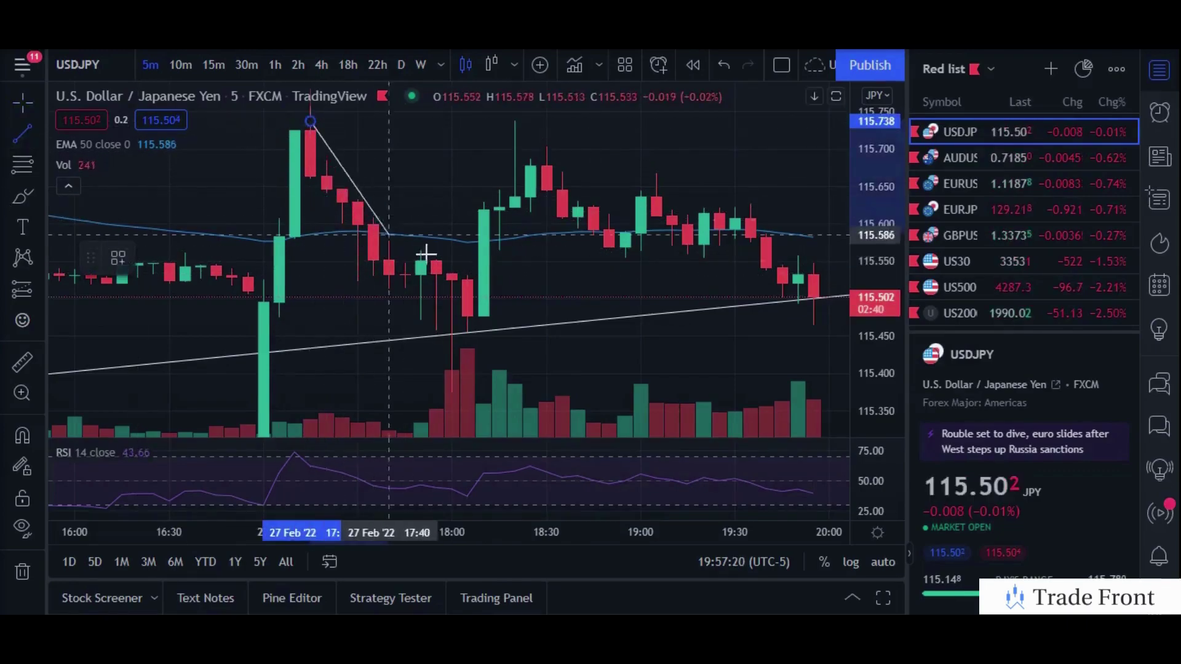
{"action": "left_click", "coordinate": [530, 331]}
{"action": "scroll", "coordinate": [330, 348], "scroll_direction": "down", "scroll_amount": 4}
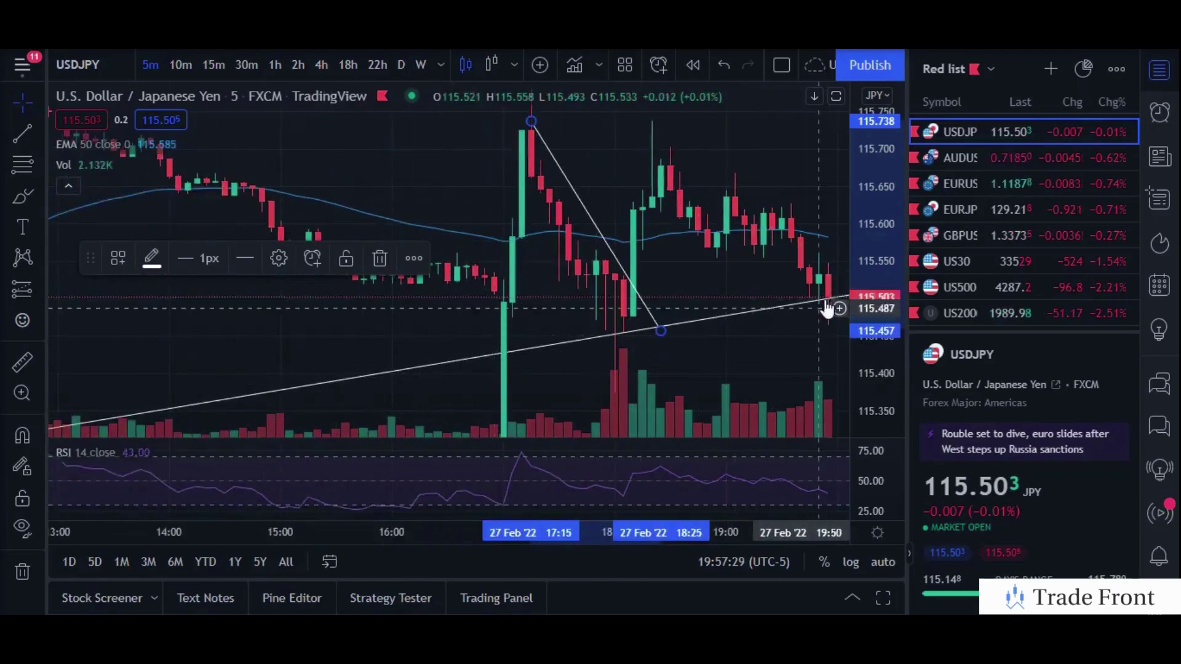
{"action": "scroll", "coordinate": [615, 282], "scroll_direction": "up", "scroll_amount": 4}
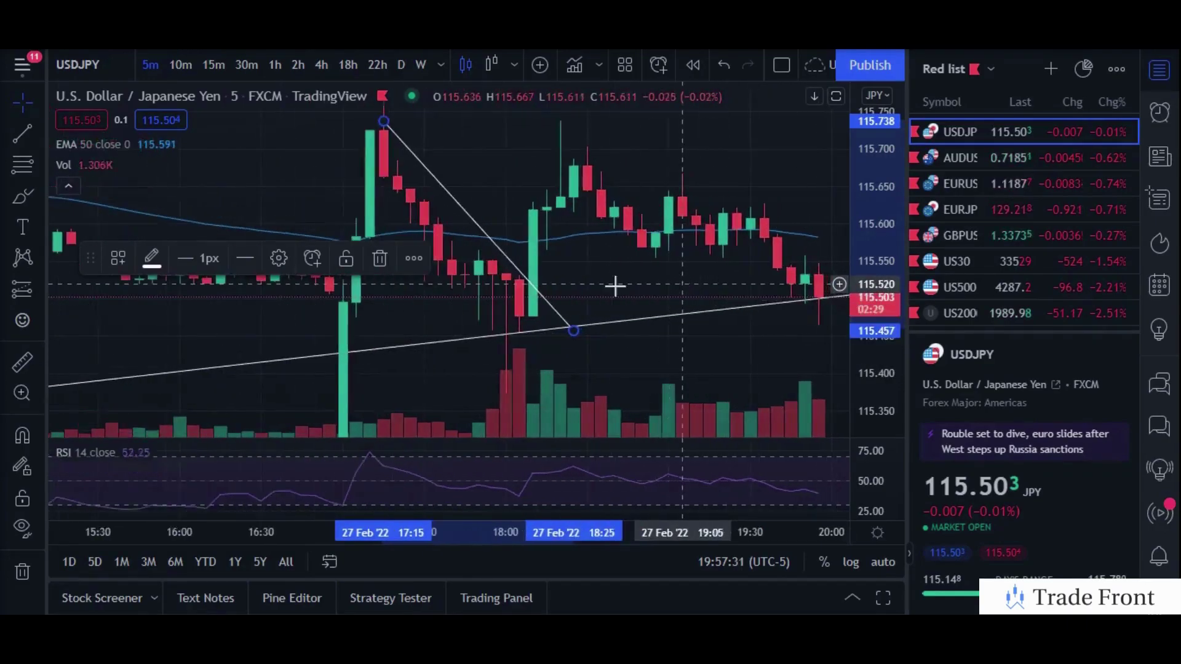
{"action": "left_click_drag", "start_coordinate": [522, 274], "coordinate": [667, 265]}
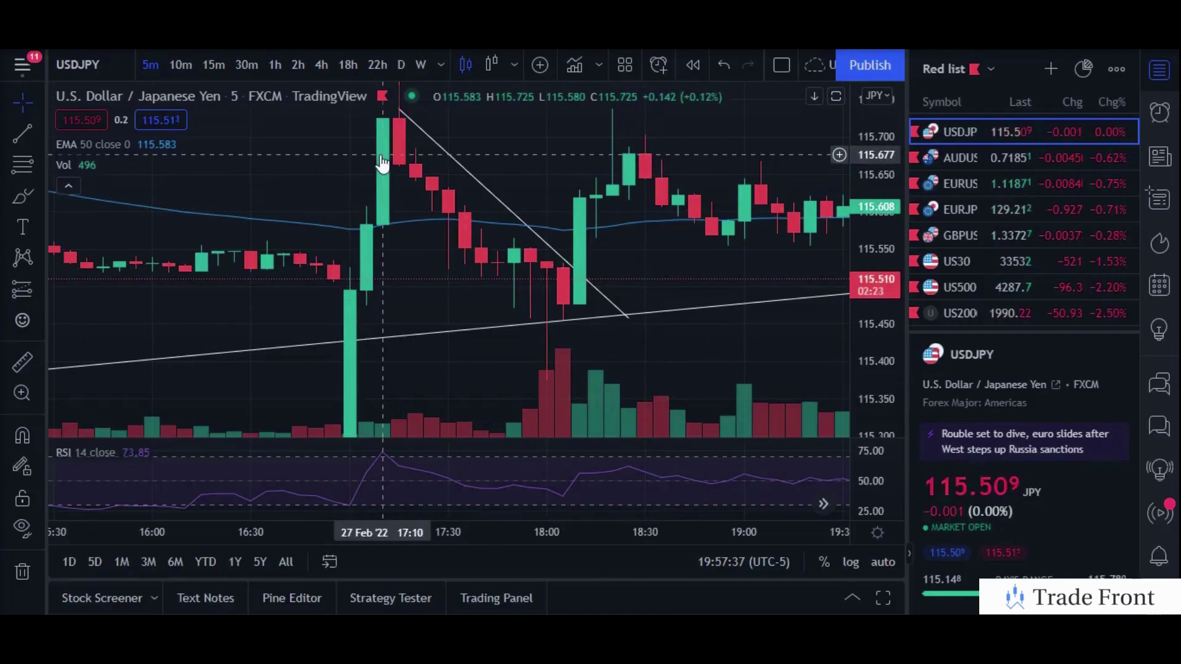
{"action": "left_click_drag", "start_coordinate": [485, 160], "coordinate": [492, 203]}
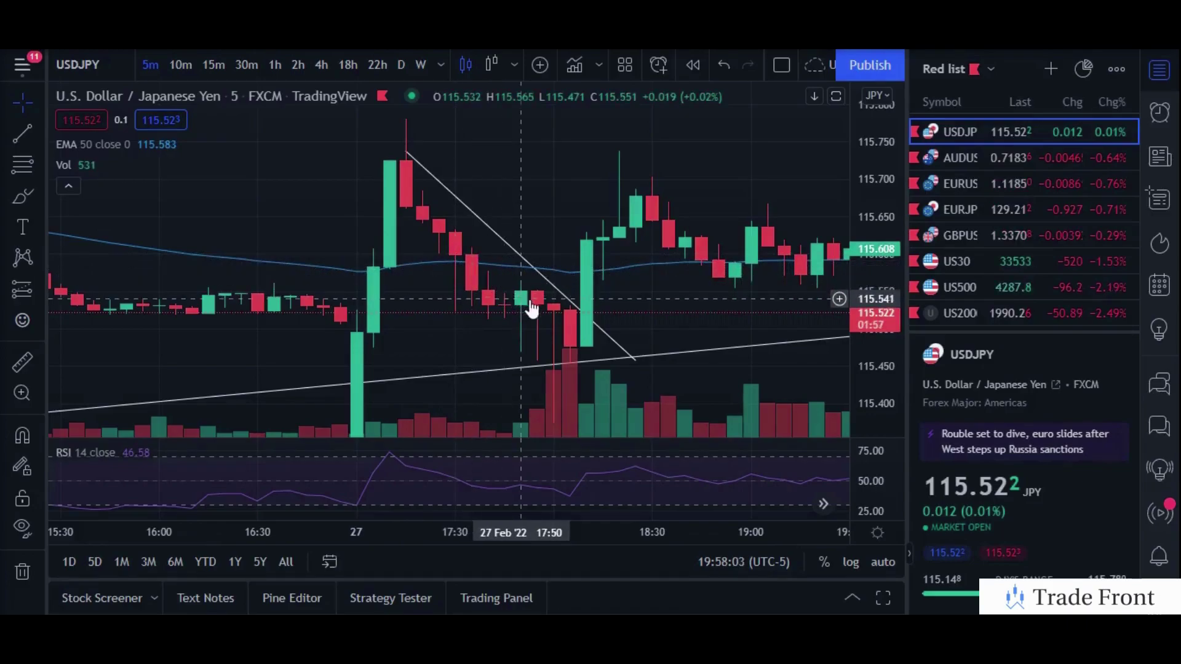
{"action": "left_click_drag", "start_coordinate": [636, 316], "coordinate": [575, 269]}
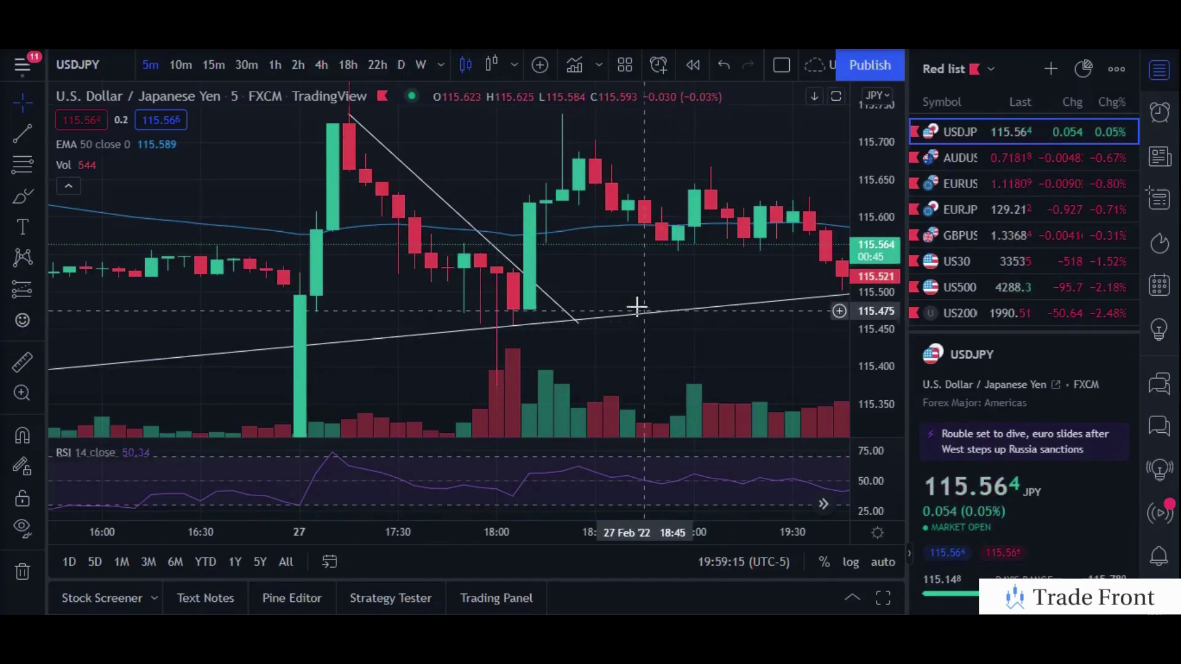
{"action": "mouse_move", "coordinate": [636, 308]}
{"action": "left_mouse_down"}
{"action": "mouse_move", "coordinate": [675, 353]}
{"action": "mouse_move", "coordinate": [646, 319]}
{"action": "left_mouse_up"}
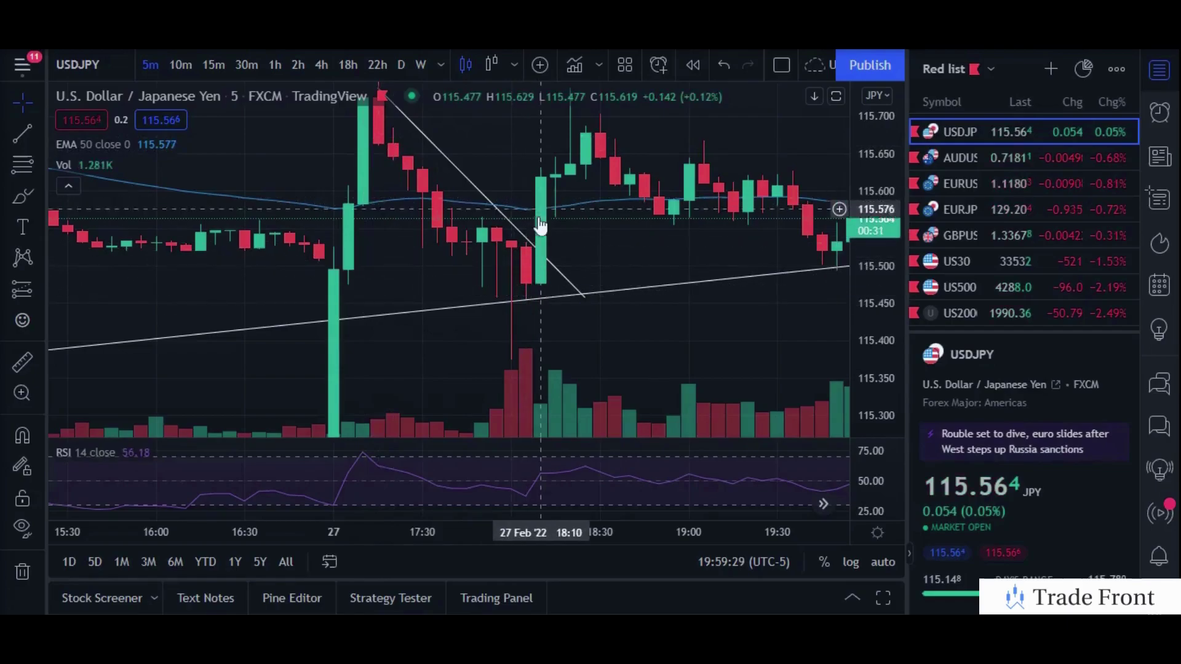
{"action": "left_click_drag", "start_coordinate": [617, 253], "coordinate": [539, 313]}
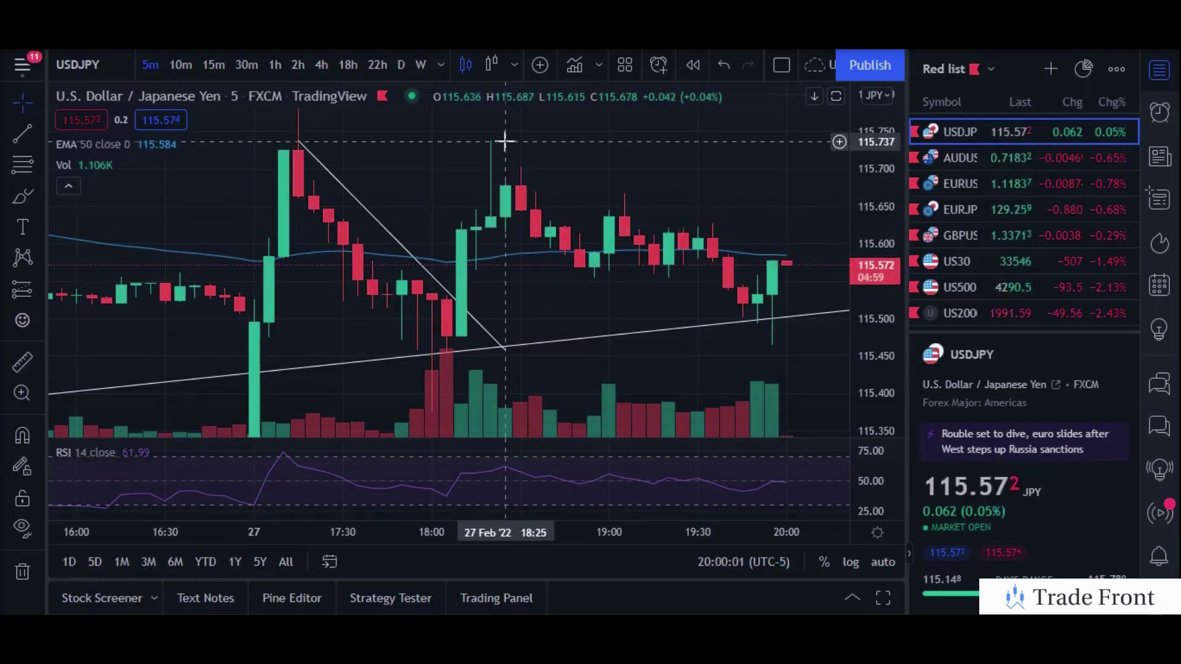
Place a horizontal line at 115.726 across the recent highs and select it to verify
{"action": "left_click", "coordinate": [39, 128]}
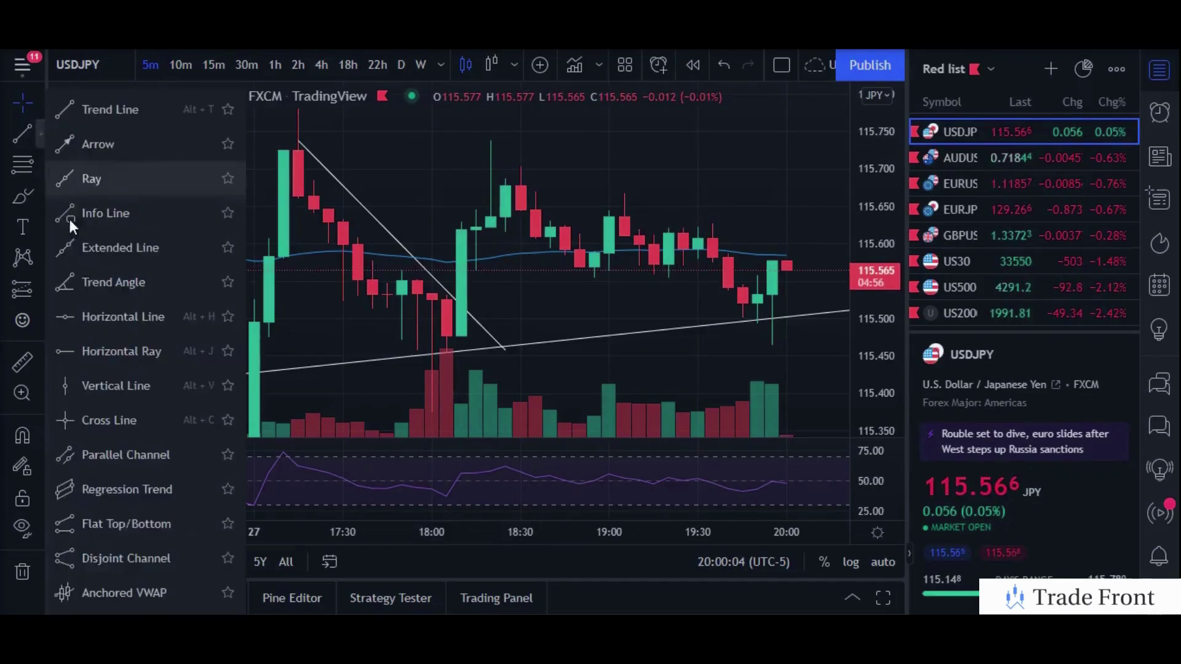
{"action": "left_click", "coordinate": [98, 315]}
{"action": "left_click", "coordinate": [267, 164]}
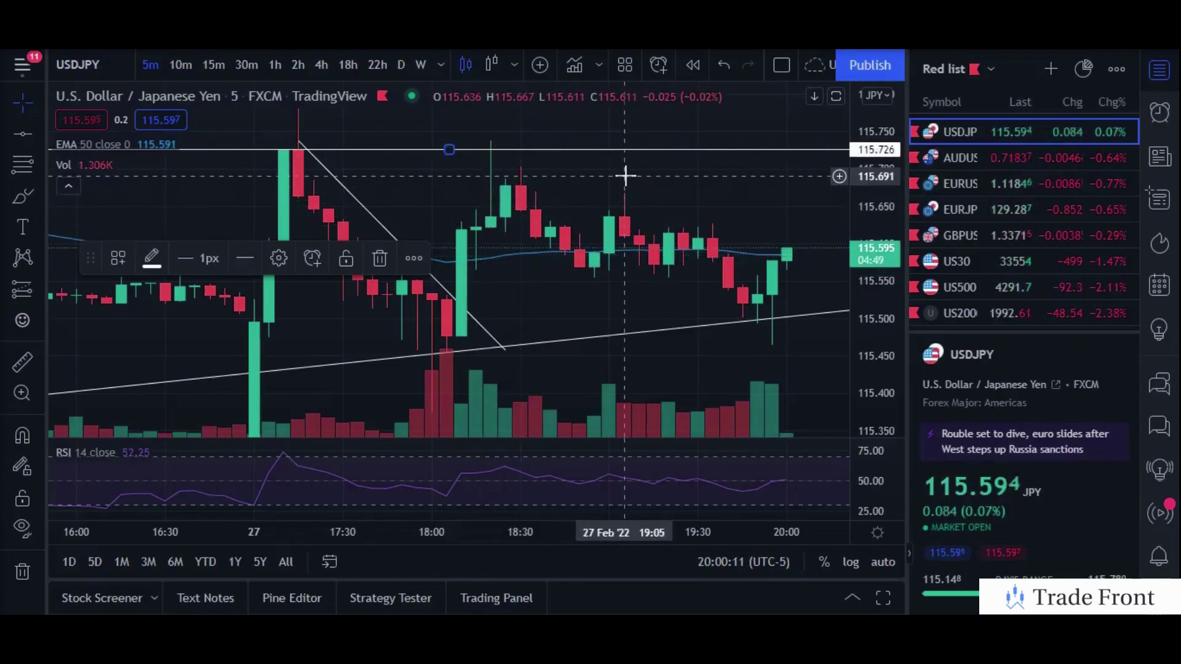
{"action": "left_click", "coordinate": [661, 167]}
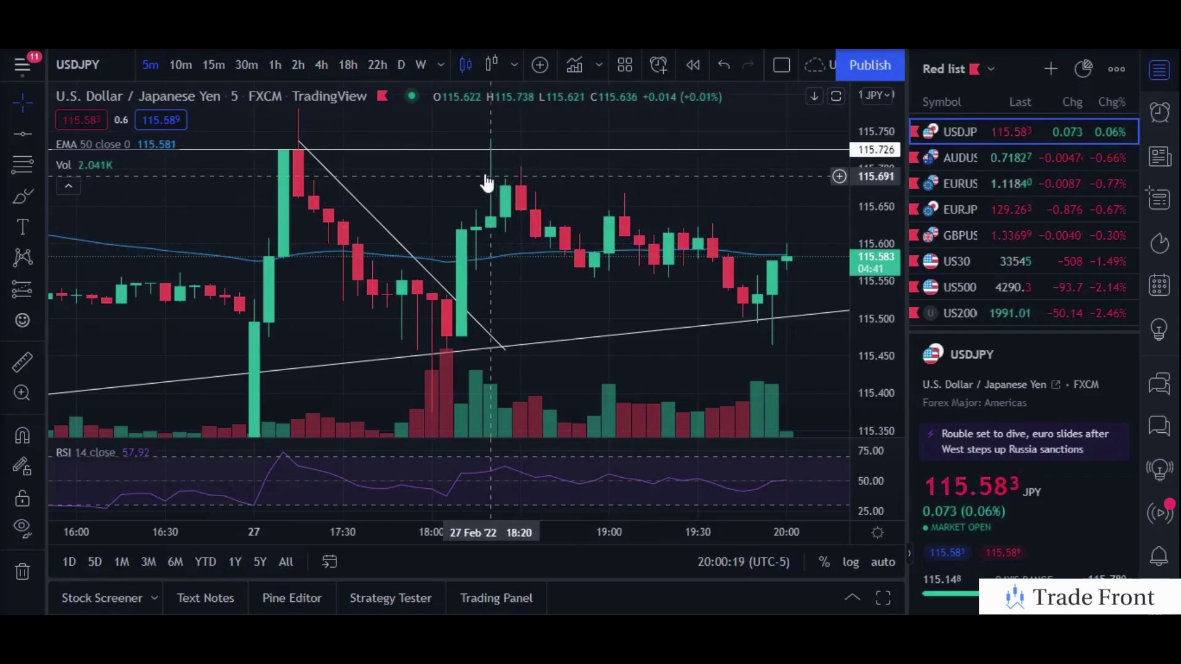
{"action": "left_click", "coordinate": [492, 150]}
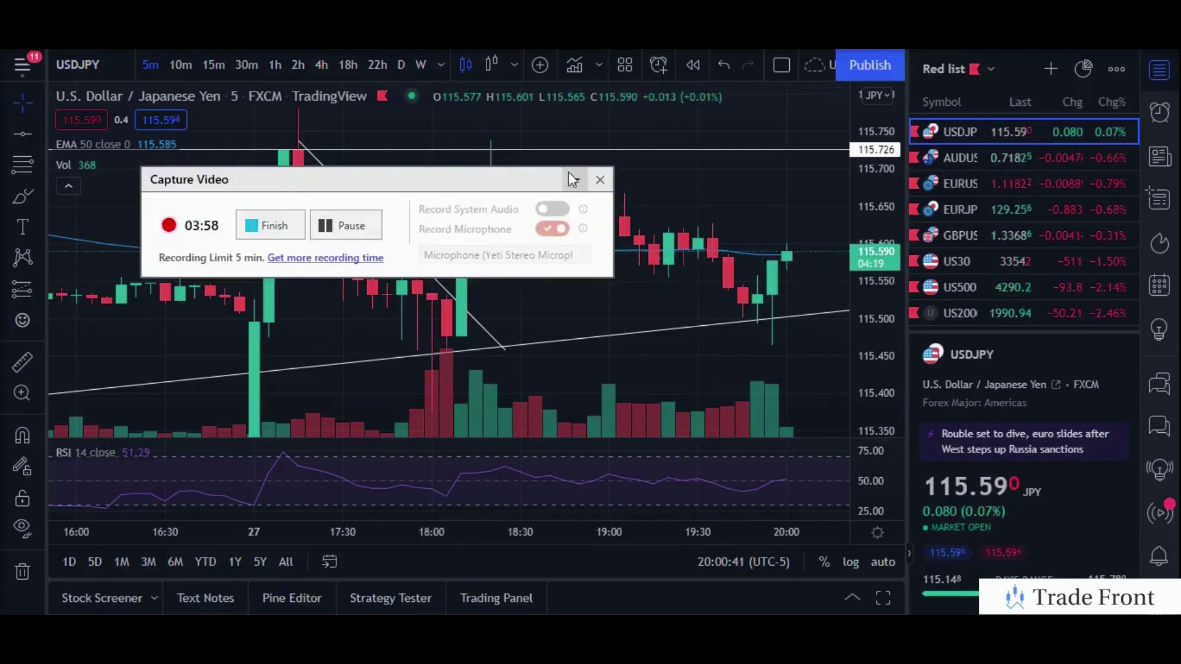
{"action": "left_click_drag", "start_coordinate": [711, 351], "coordinate": [543, 305]}
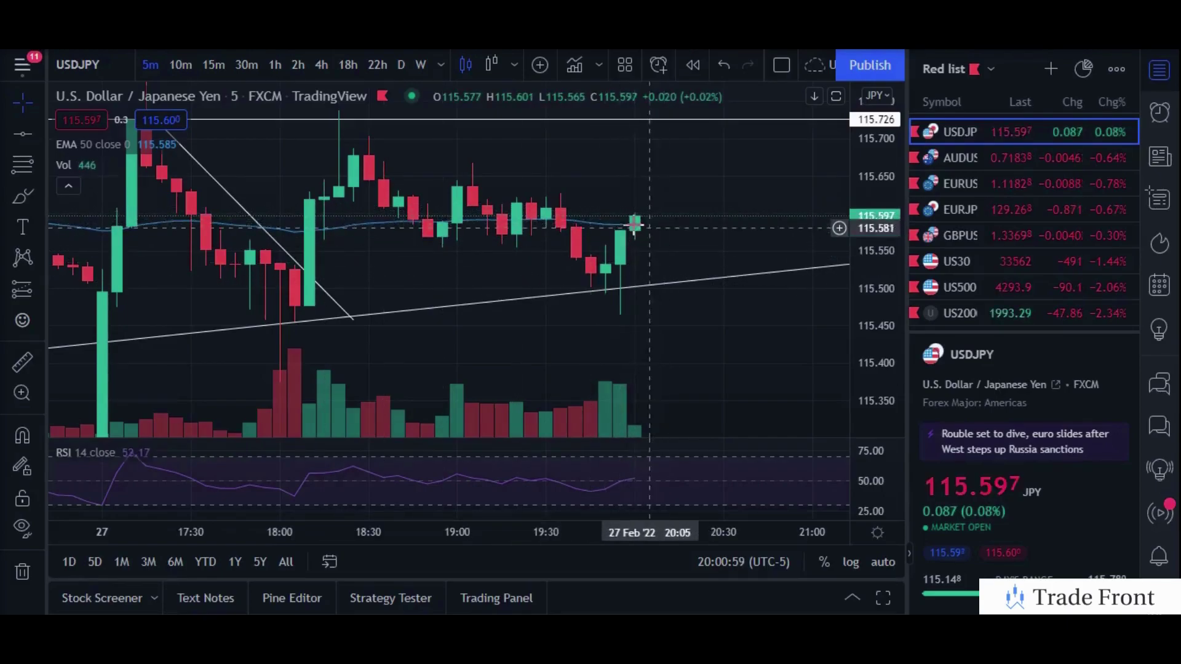
{"action": "scroll", "coordinate": [636, 260], "scroll_direction": "down", "scroll_amount": 3}
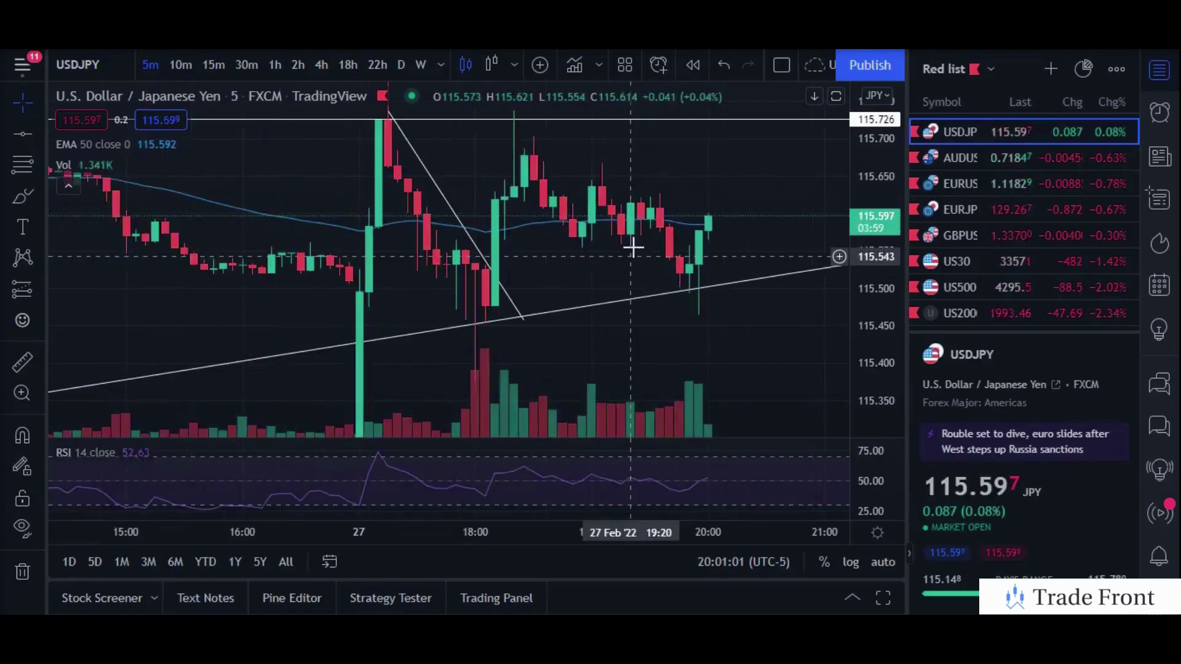
{"action": "left_click_drag", "start_coordinate": [651, 164], "coordinate": [601, 219]}
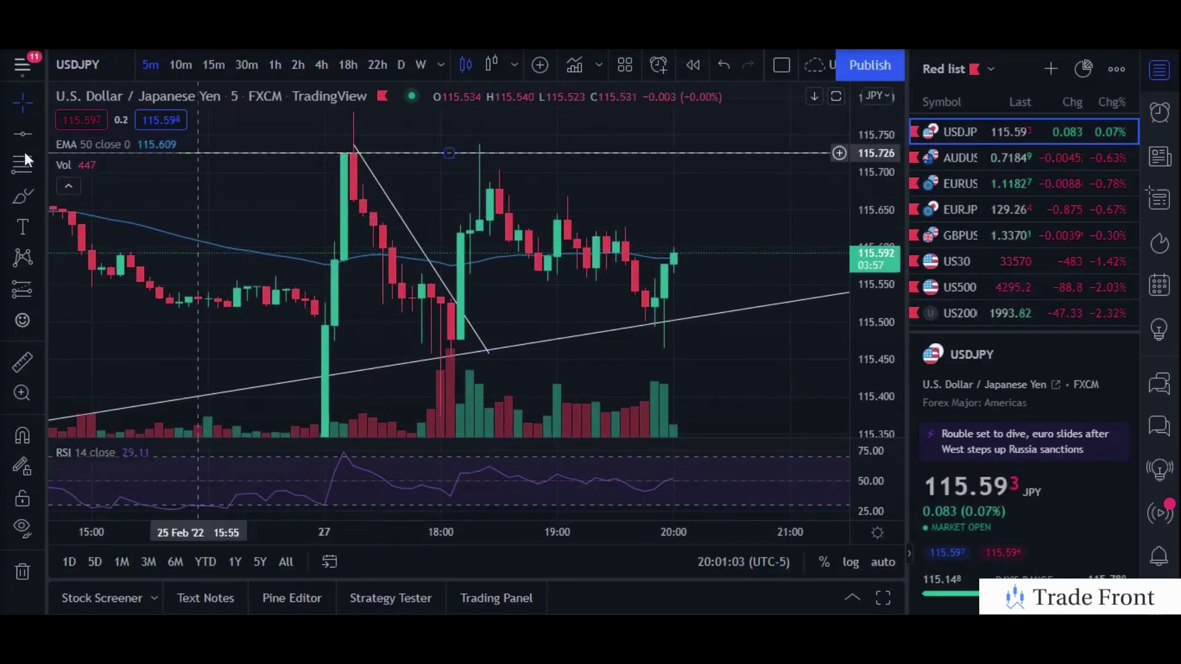
Draw a trend line from the 17:05 high to about 115.580 near 20:35, then pan to the triangle
{"action": "left_click", "coordinate": [38, 134]}
{"action": "left_click", "coordinate": [110, 110]}
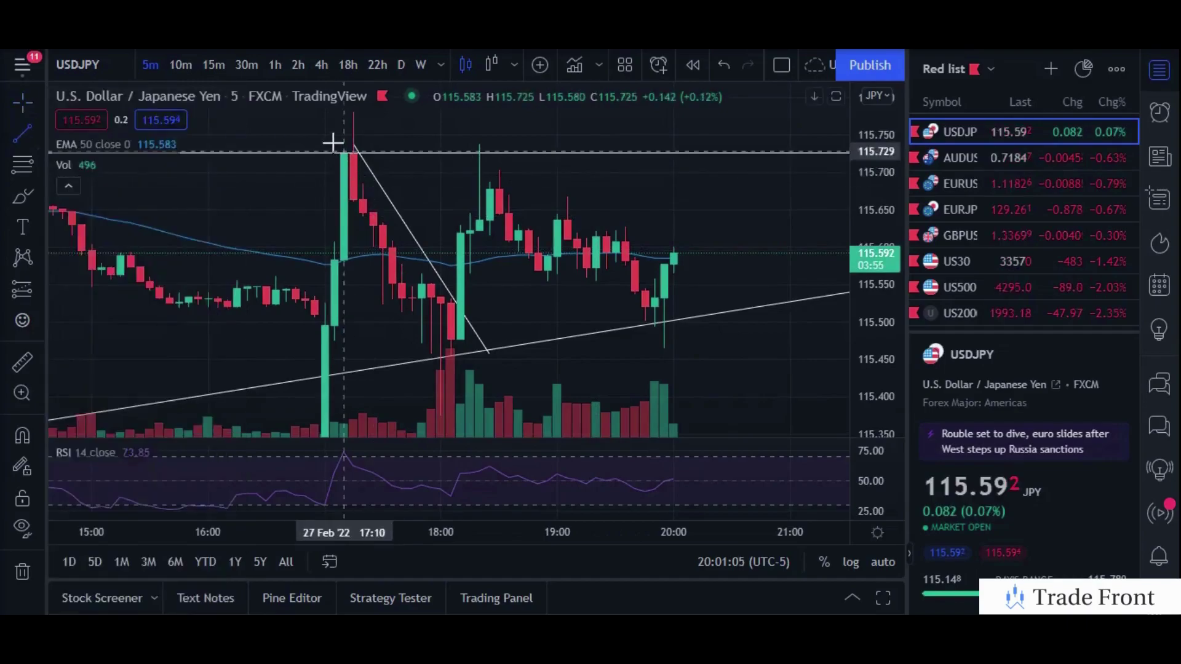
{"action": "left_click", "coordinate": [334, 144]}
{"action": "left_click", "coordinate": [741, 263]}
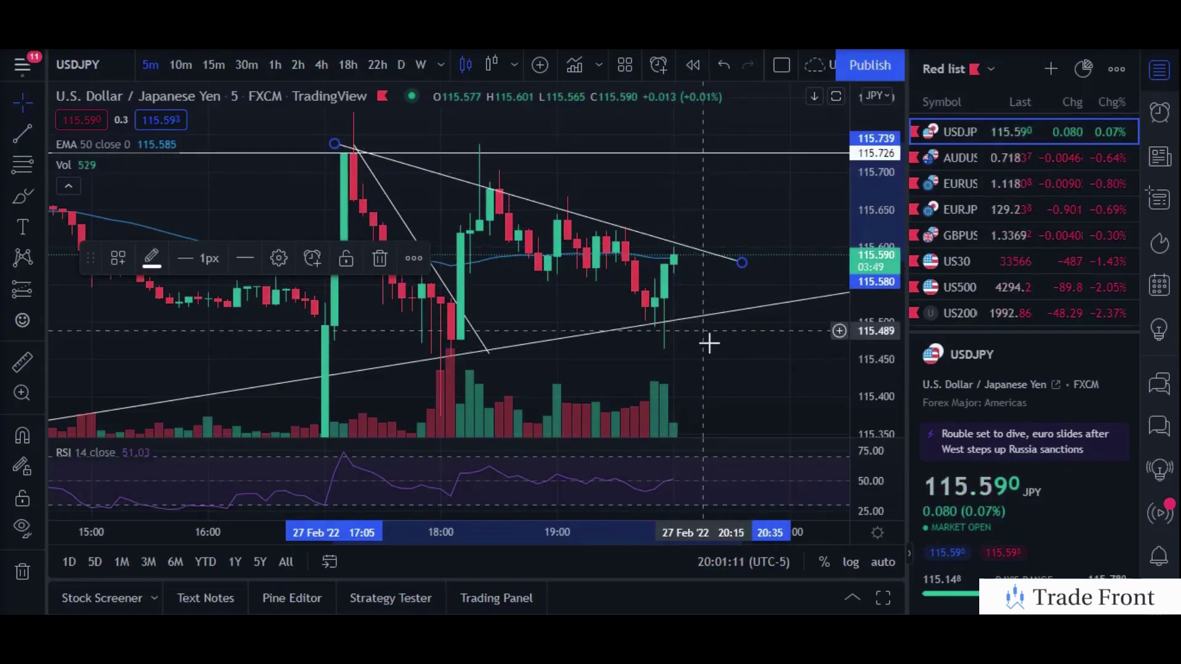
{"action": "left_click_drag", "start_coordinate": [746, 319], "coordinate": [641, 334]}
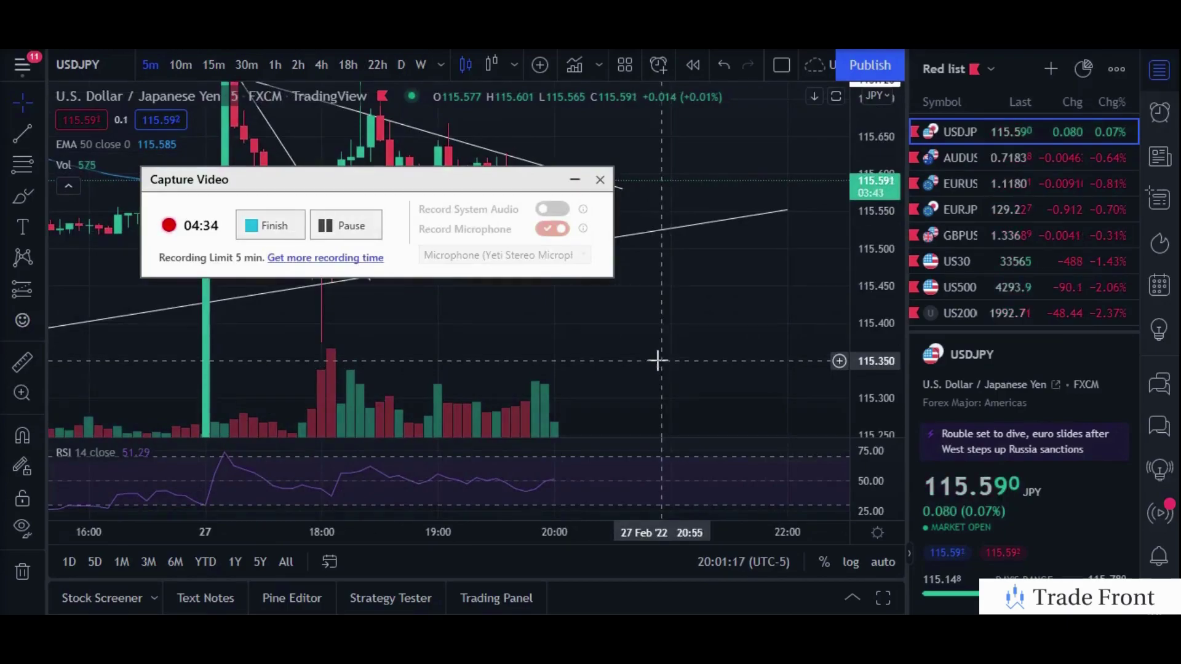
{"action": "left_click", "coordinate": [575, 183]}
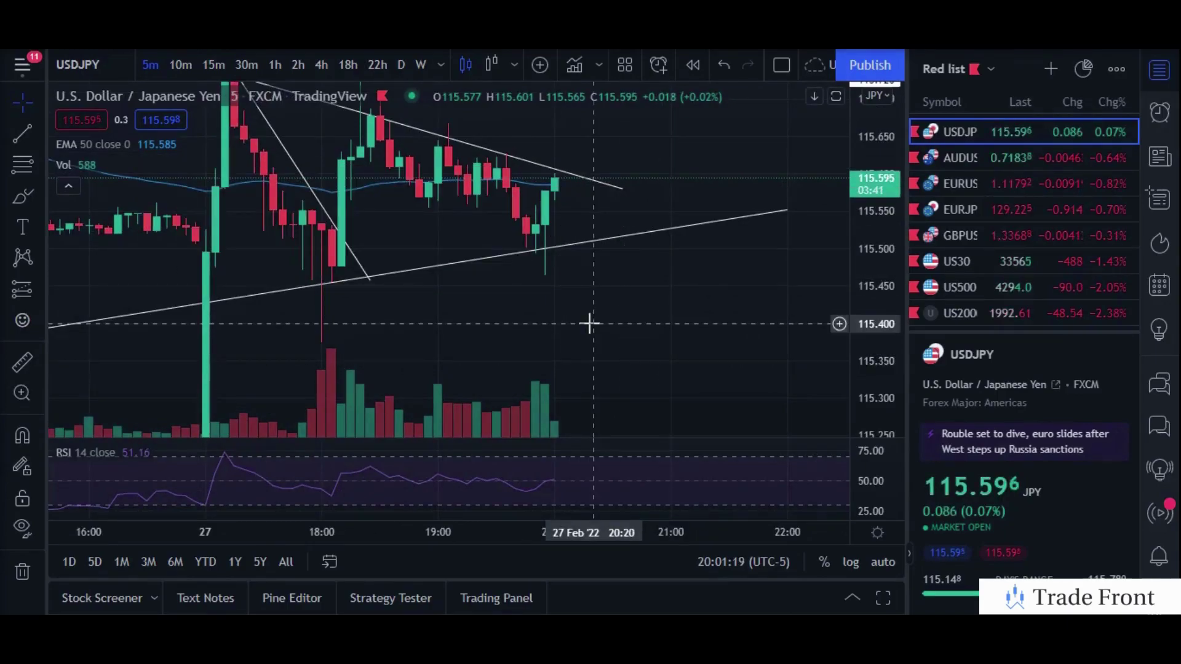
{"action": "left_click_drag", "start_coordinate": [580, 295], "coordinate": [705, 368]}
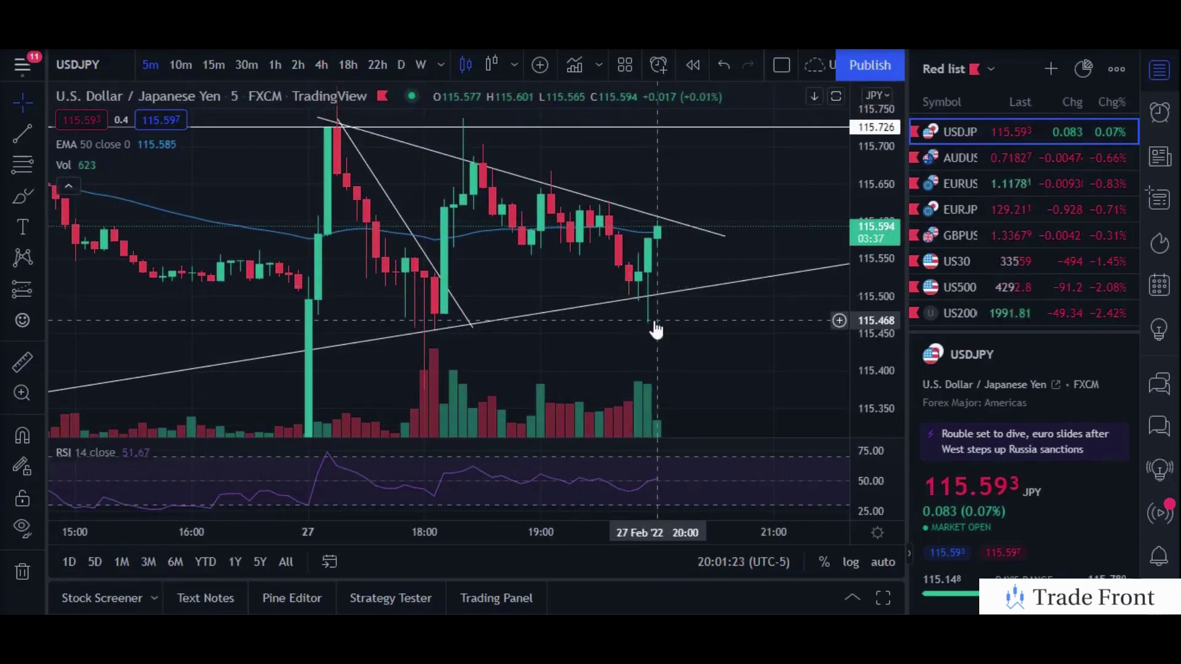